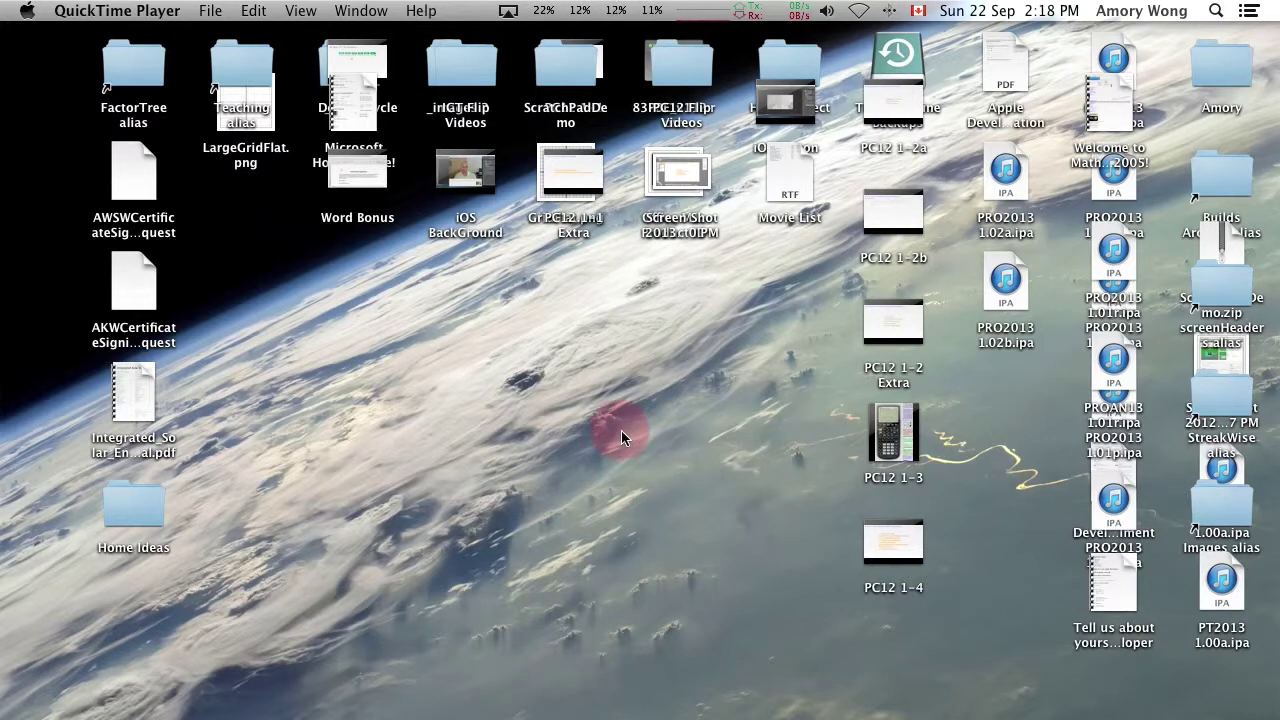
- In Mouse preferences, map scroll-ball press to Button 3, right side to Secondary Button, squeeze to Button 4
click(27, 11)
click(60, 104)
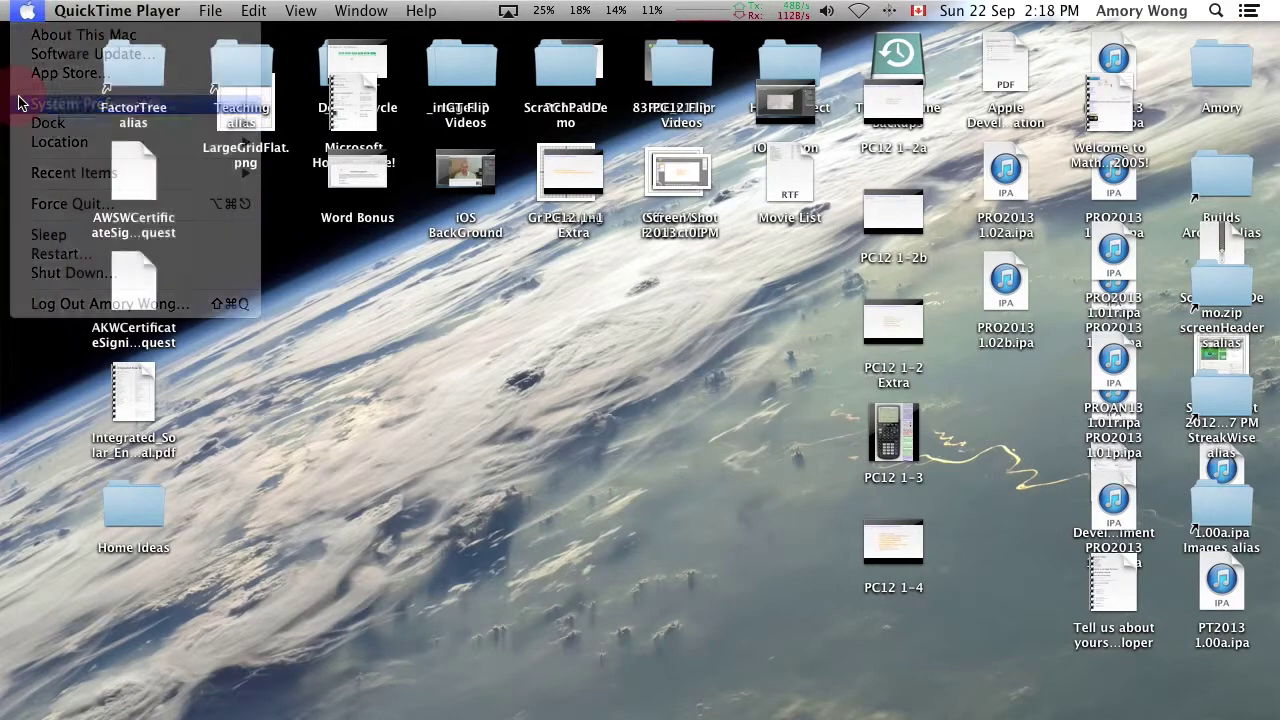
click(722, 342)
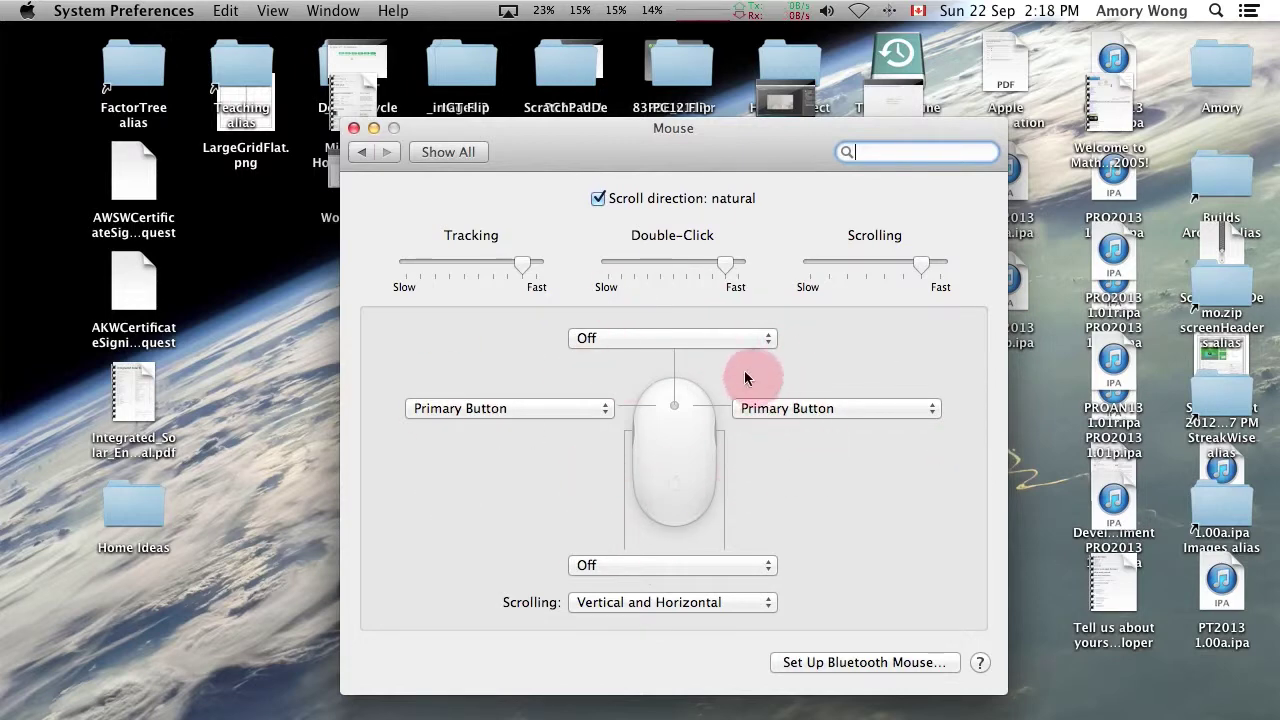
click(694, 338)
click(698, 321)
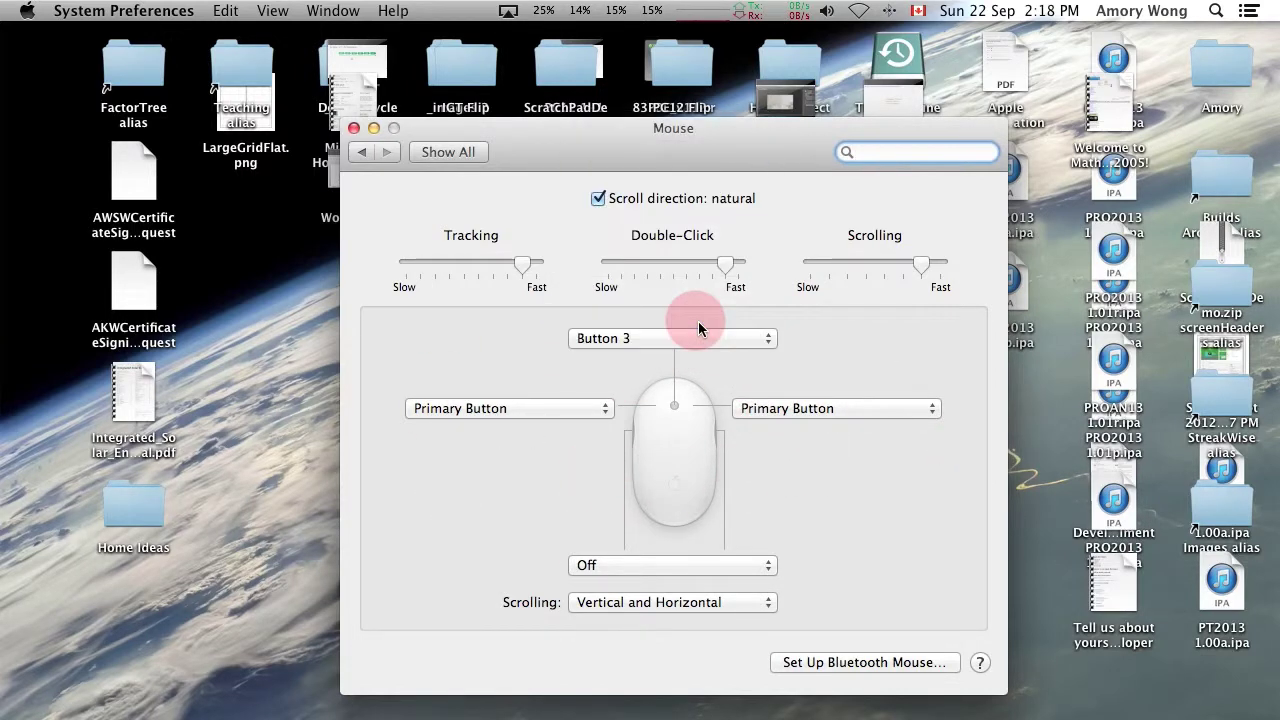
click(872, 409)
click(863, 426)
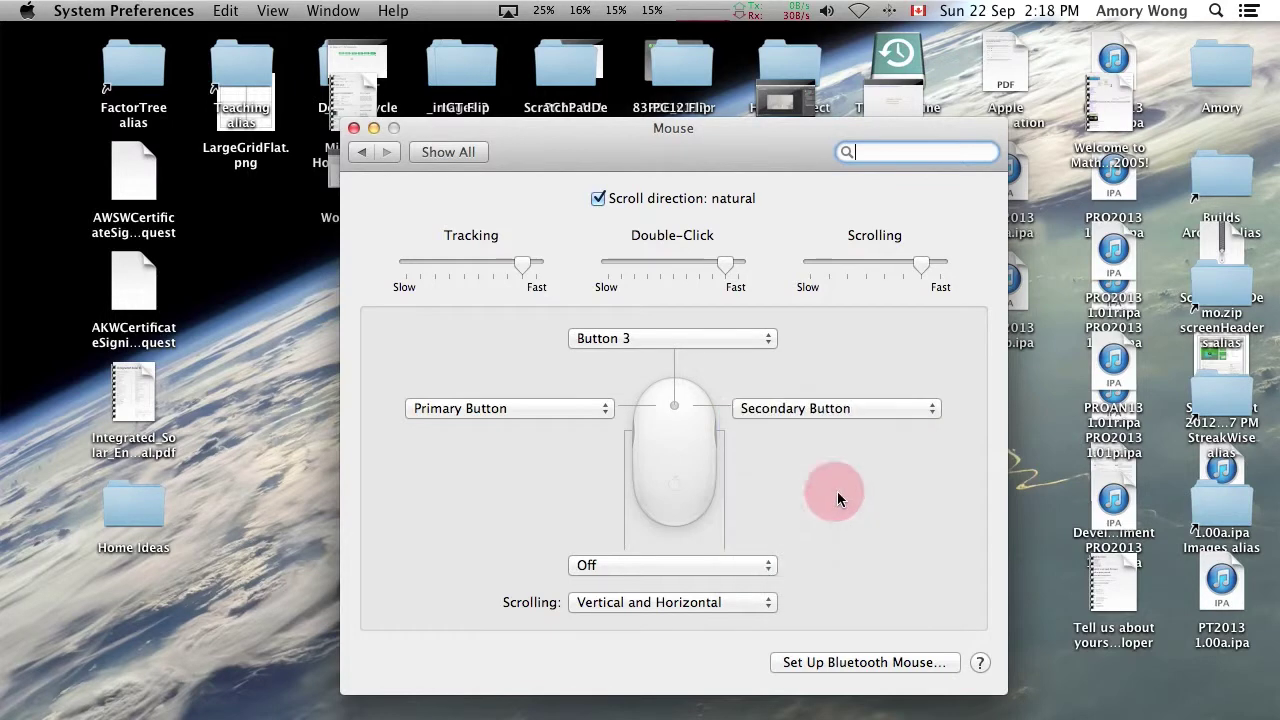
click(682, 565)
click(682, 546)
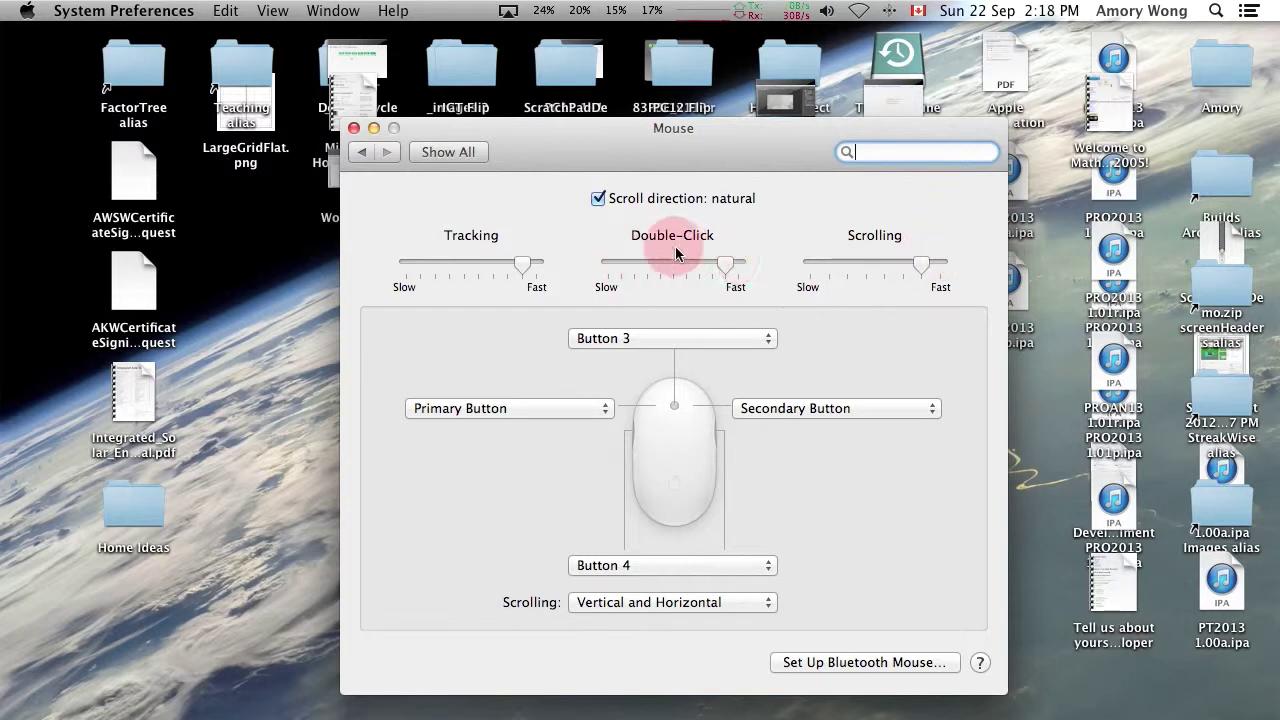
click(354, 129)
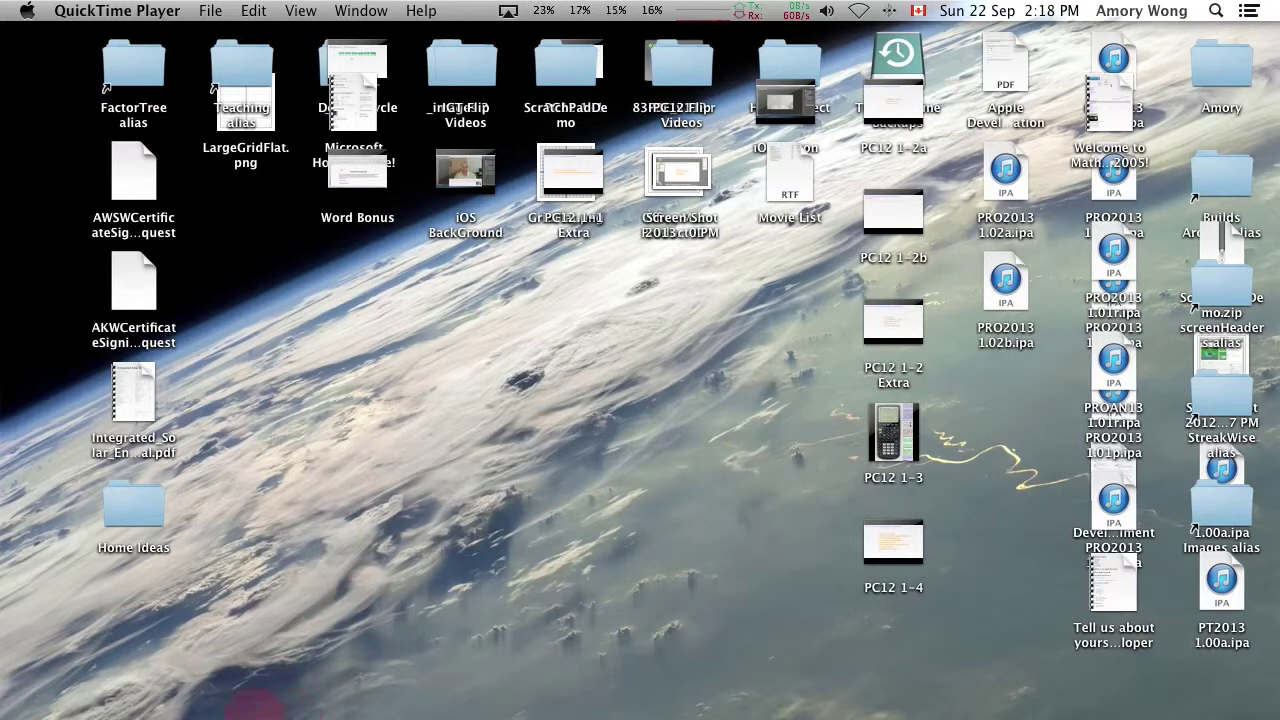
- Launch Blender from the Dock and dismiss the splash screen to reveal the default scene
mouse_move(245, 708)
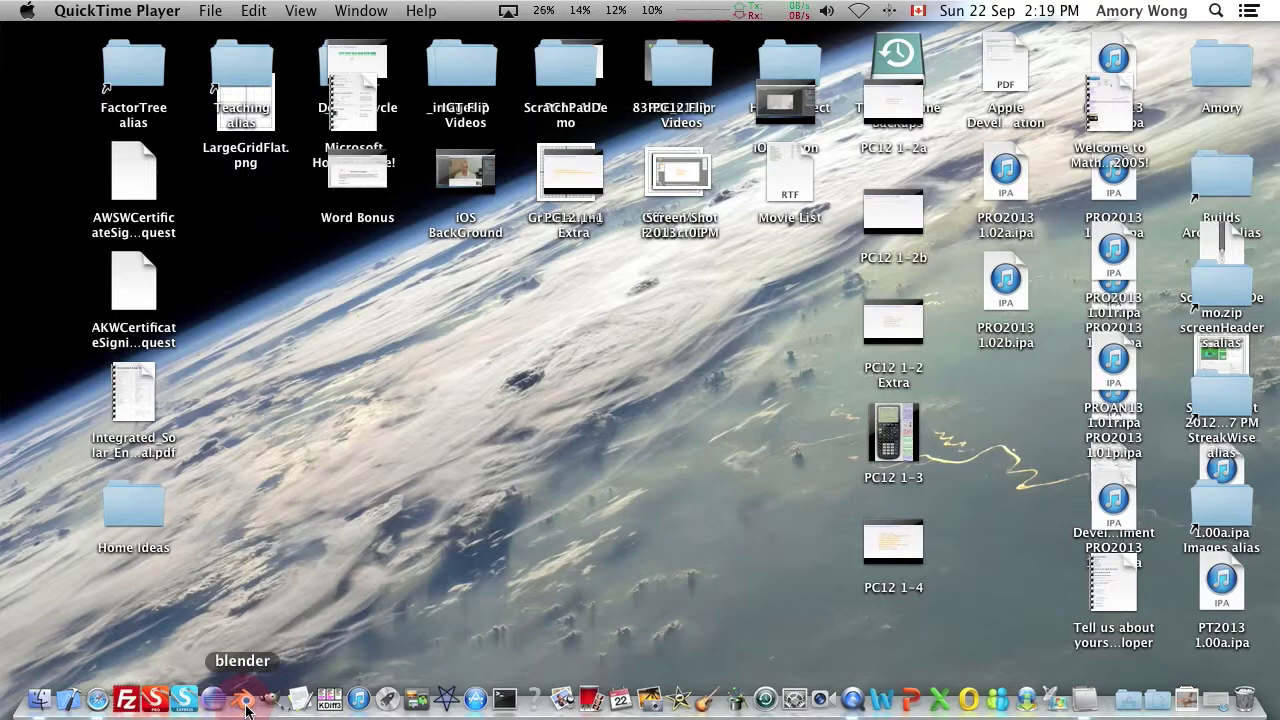
click(248, 706)
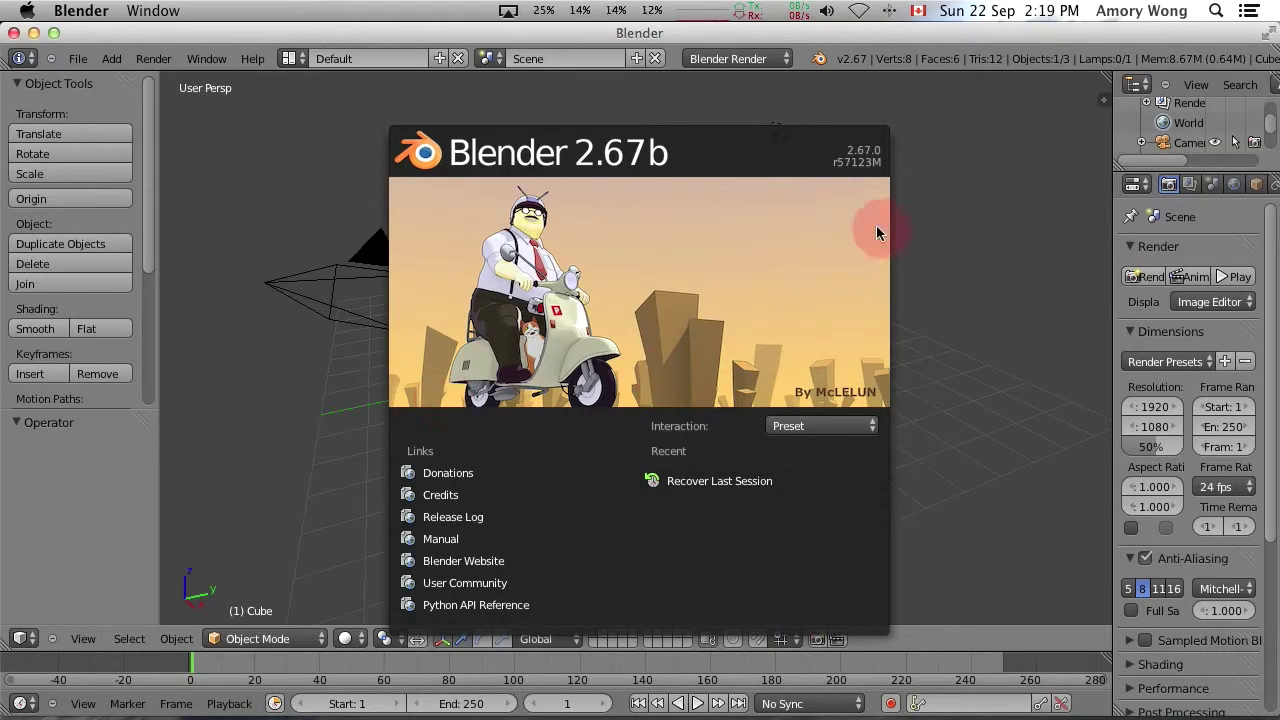
click(444, 366)
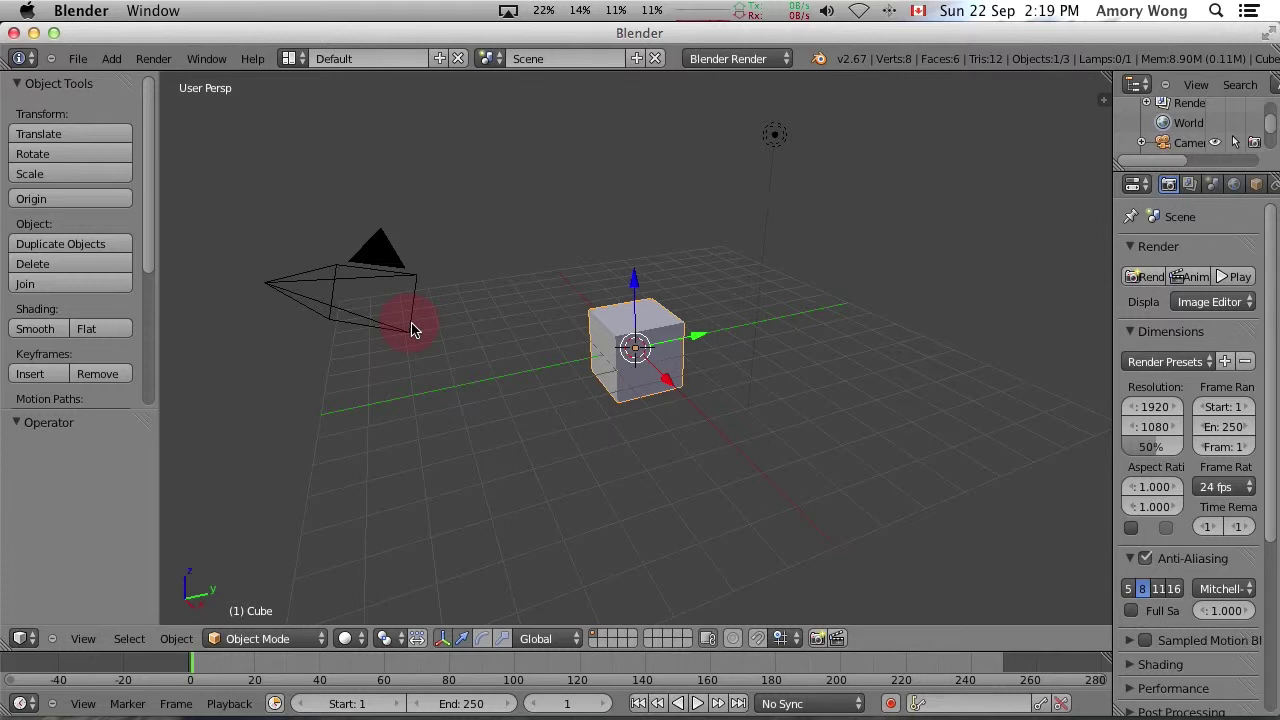
- Switch to the top view in orthographic projection, then check the front and right views
key(KP_7)
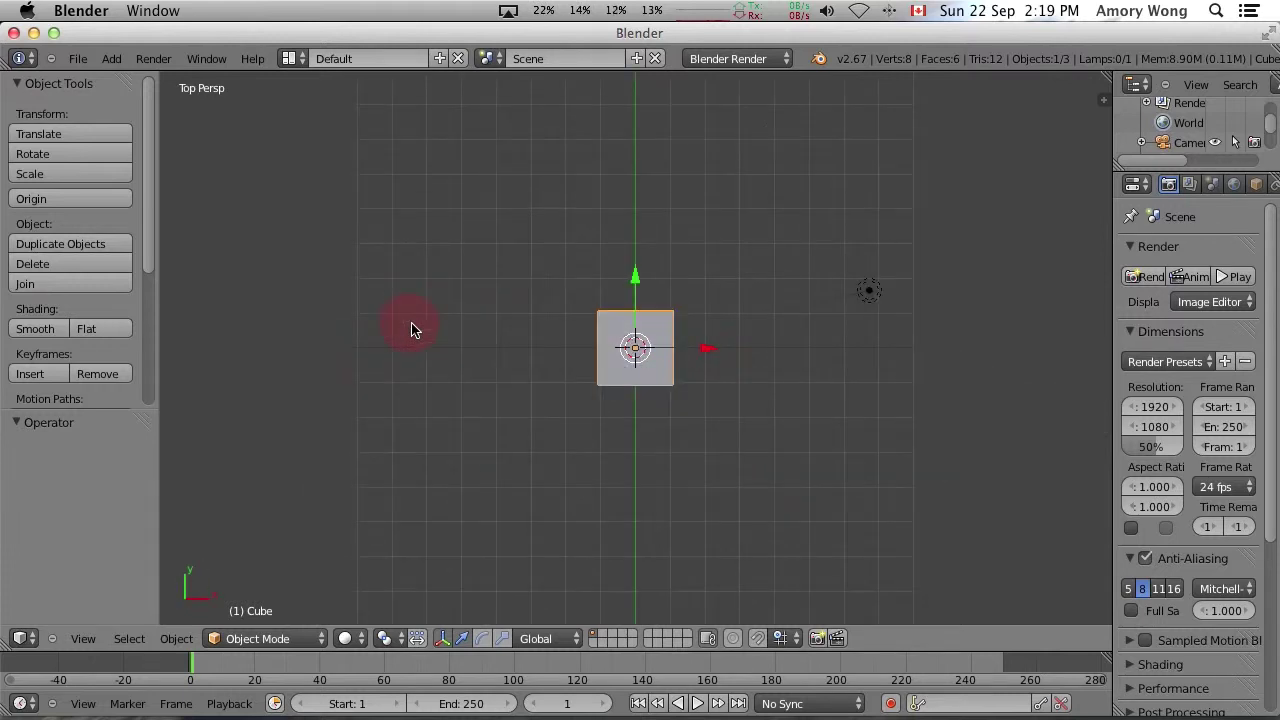
key(KP_5)
key(KP_2)
key(KP_4)
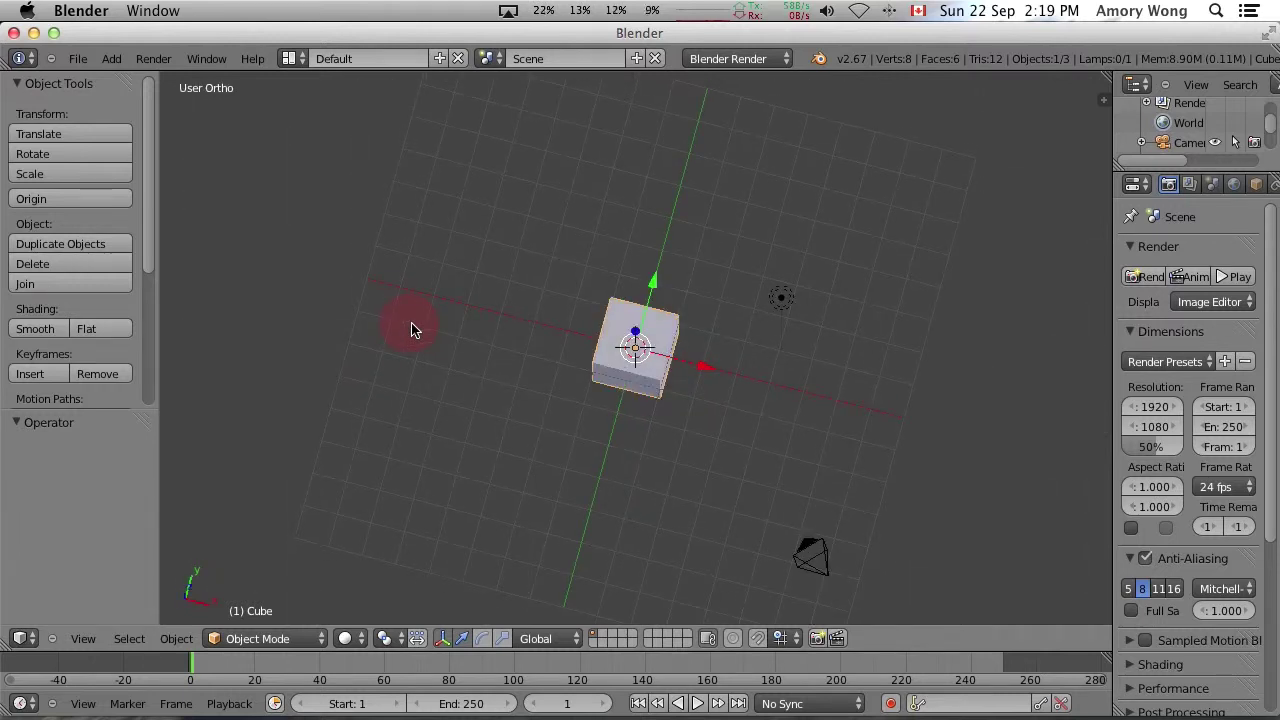
key(KP_1)
key(KP_3)
- Orbit to a raised three-quarter angle over the cube, toggling the camera view on and off
key(KP_8)
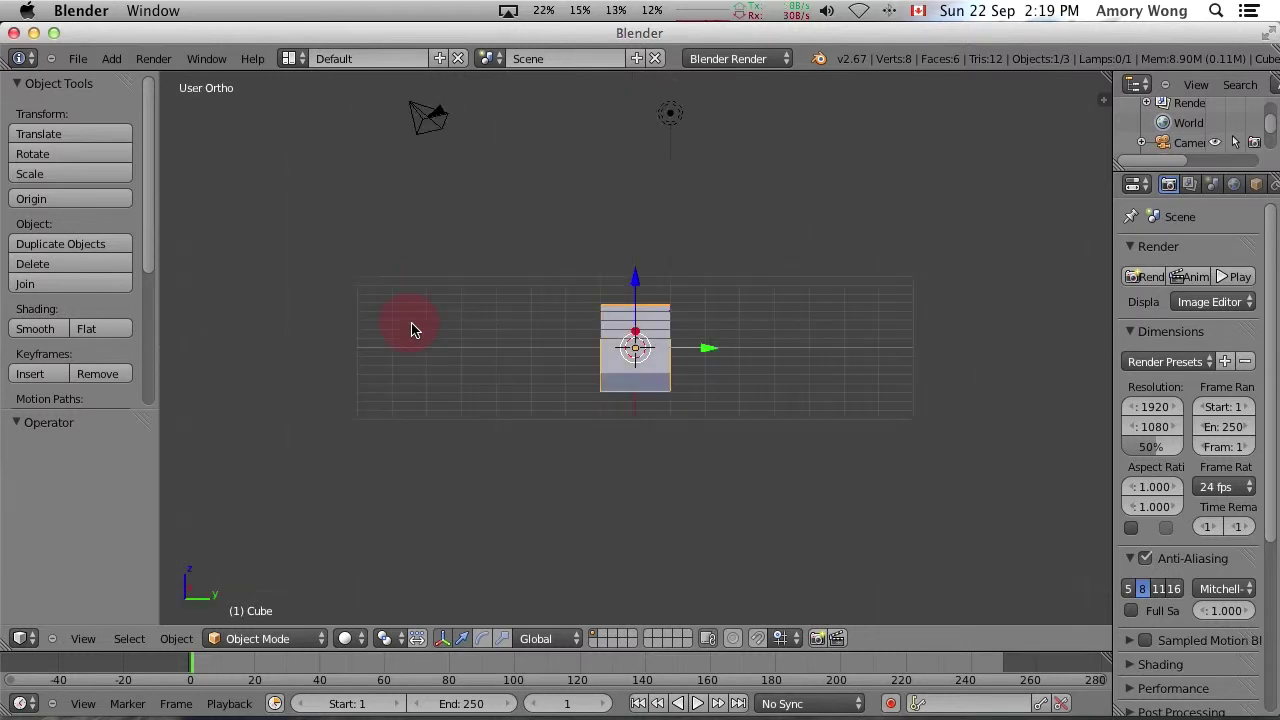
key(KP_4)
key(KP_2)
key(KP_8)
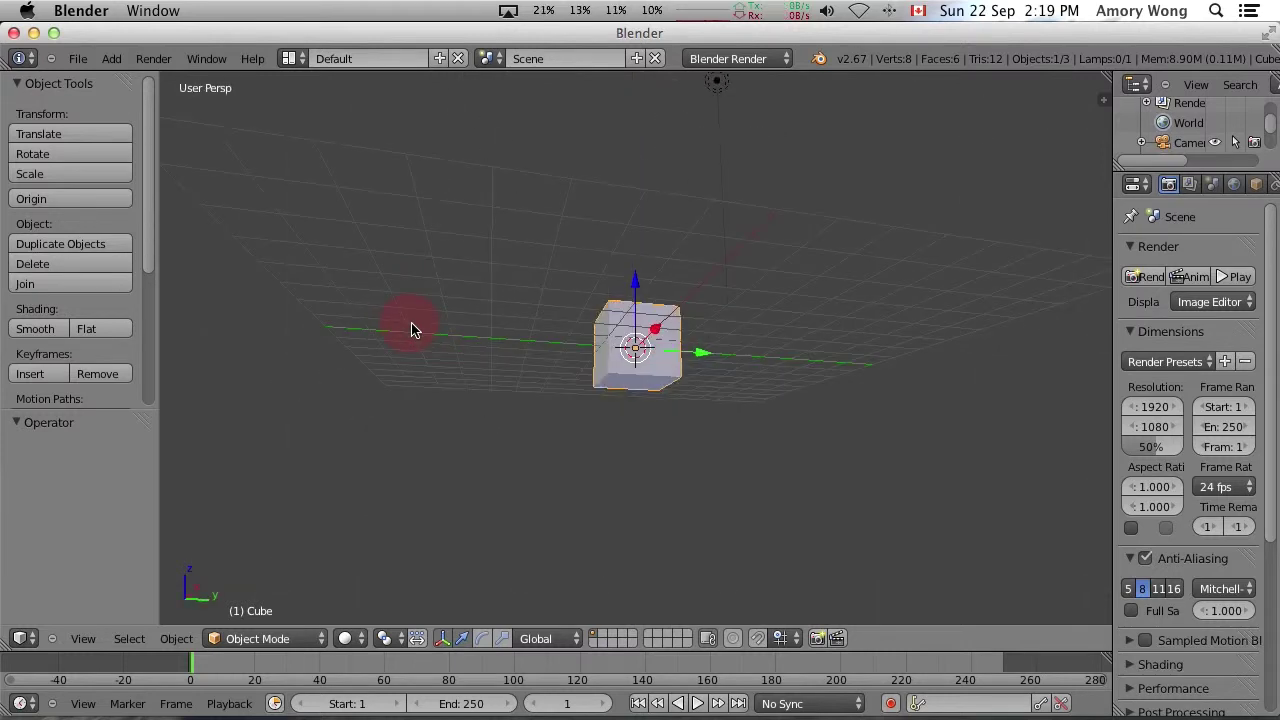
key(KP_3)
key(KP_8)
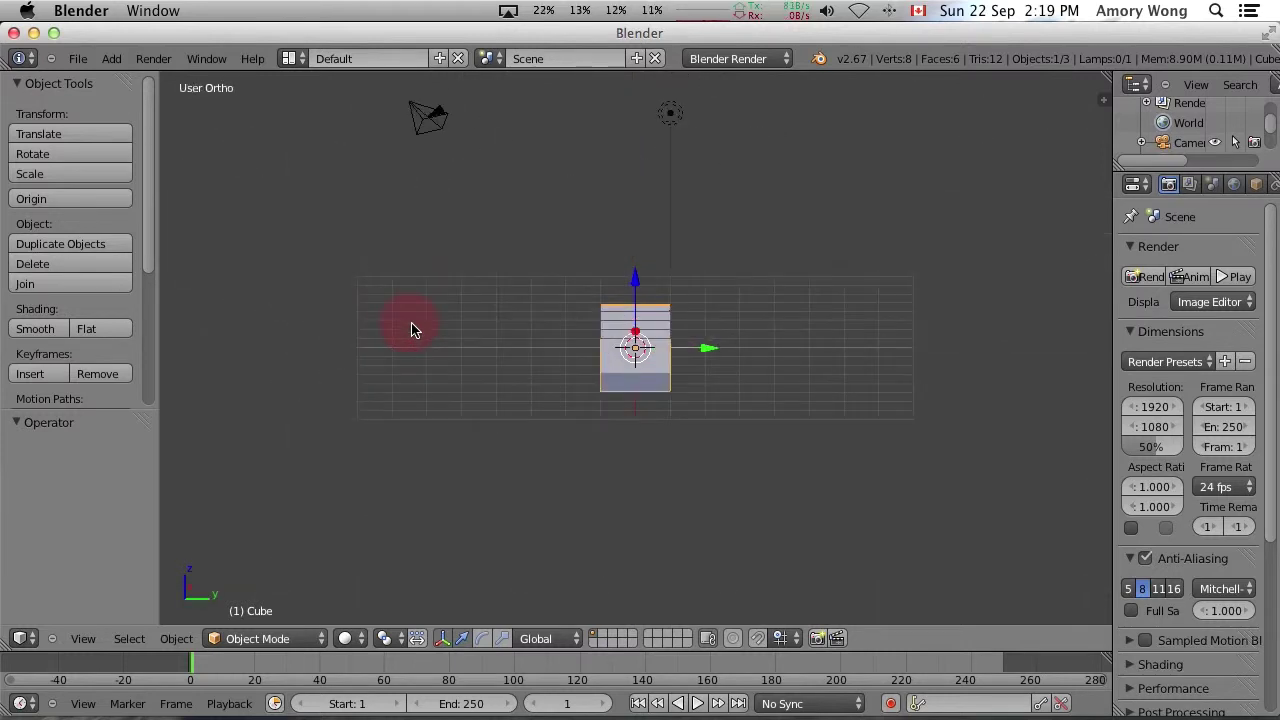
key(KP_8)
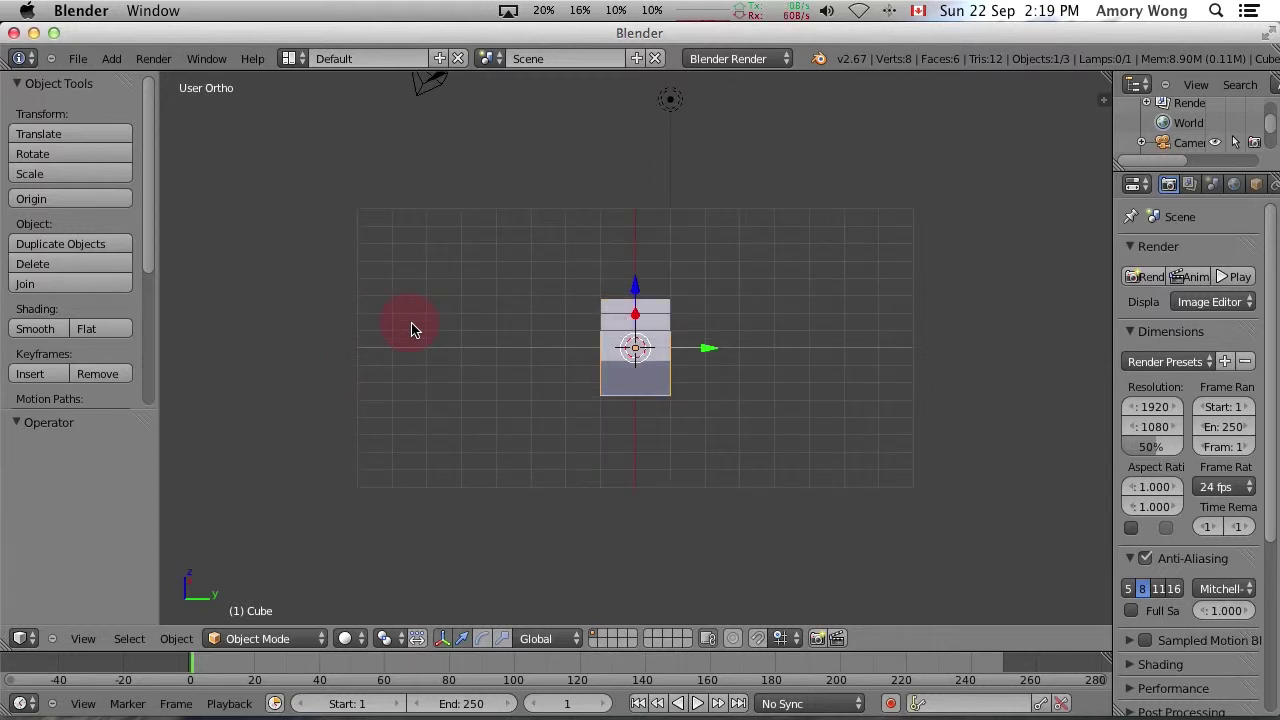
key(KP_0)
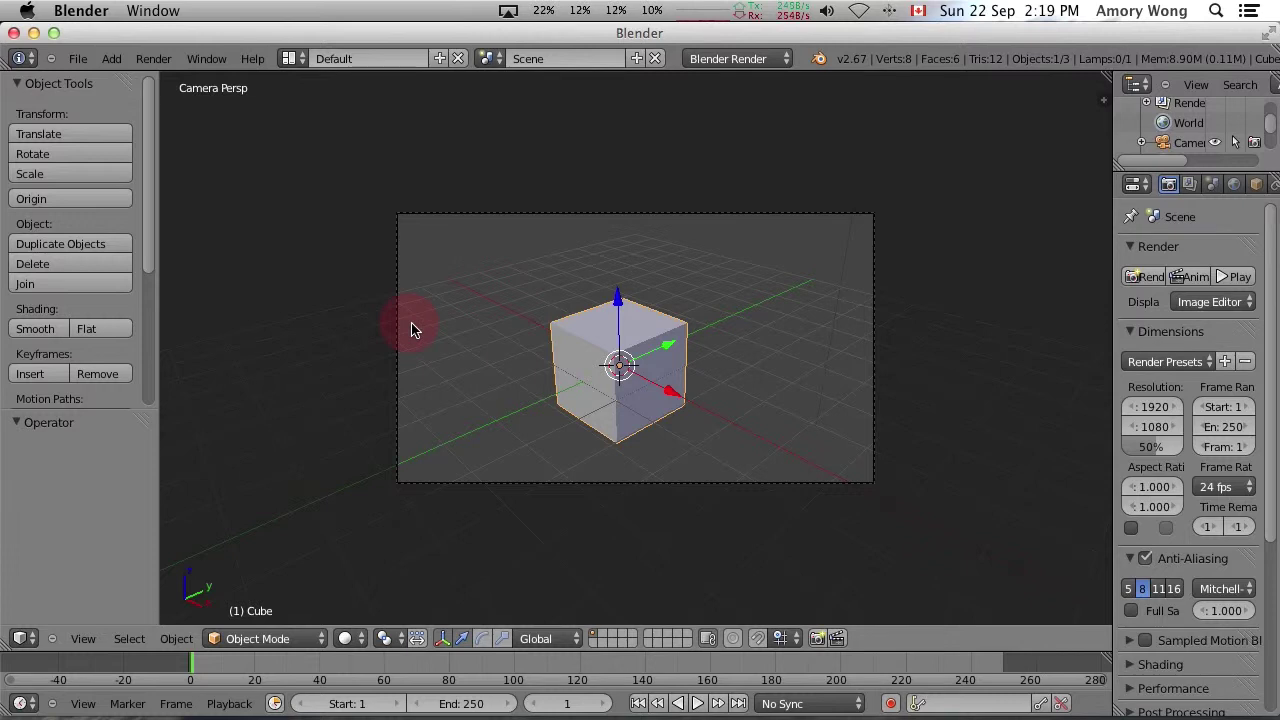
key(KP_0)
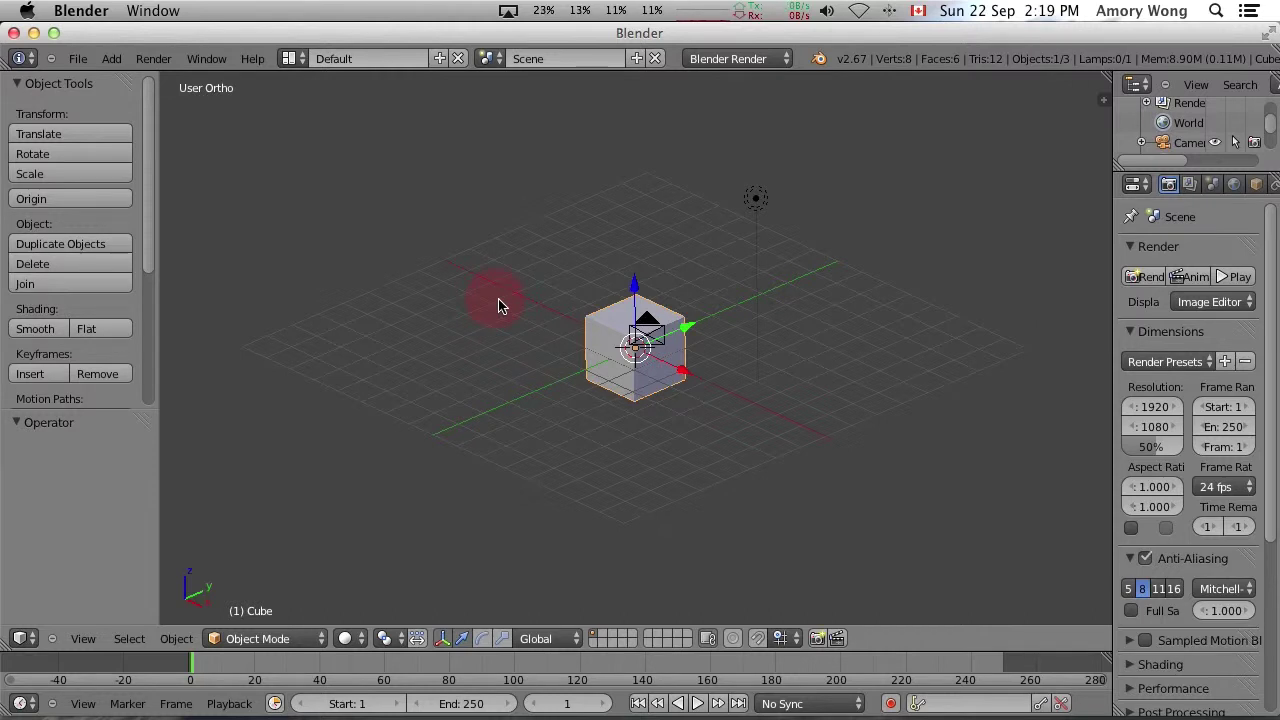
- Zoom in and out on the cube, then orbit to a new angle with the camera on the left
scroll(500, 306, up, 5)
scroll(500, 306, down, 2)
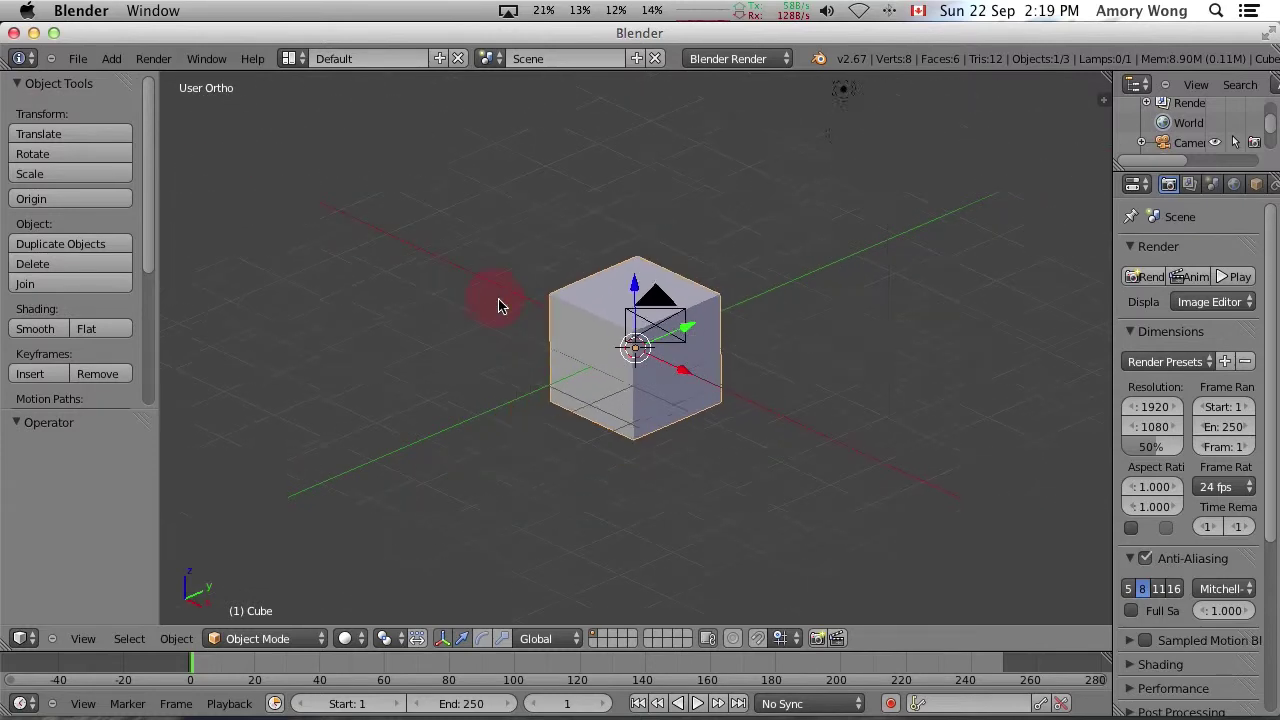
scroll(500, 306, down, 3)
scroll(500, 306, up, 6)
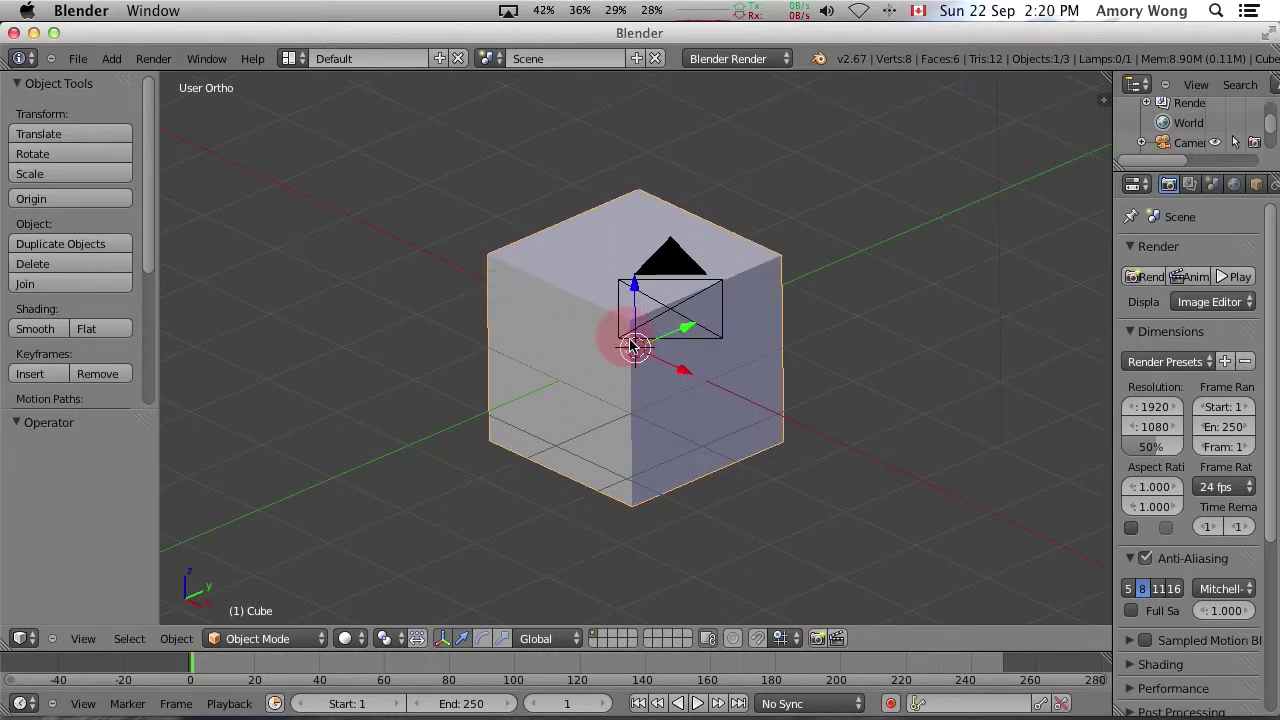
scroll(630, 328, down, 1)
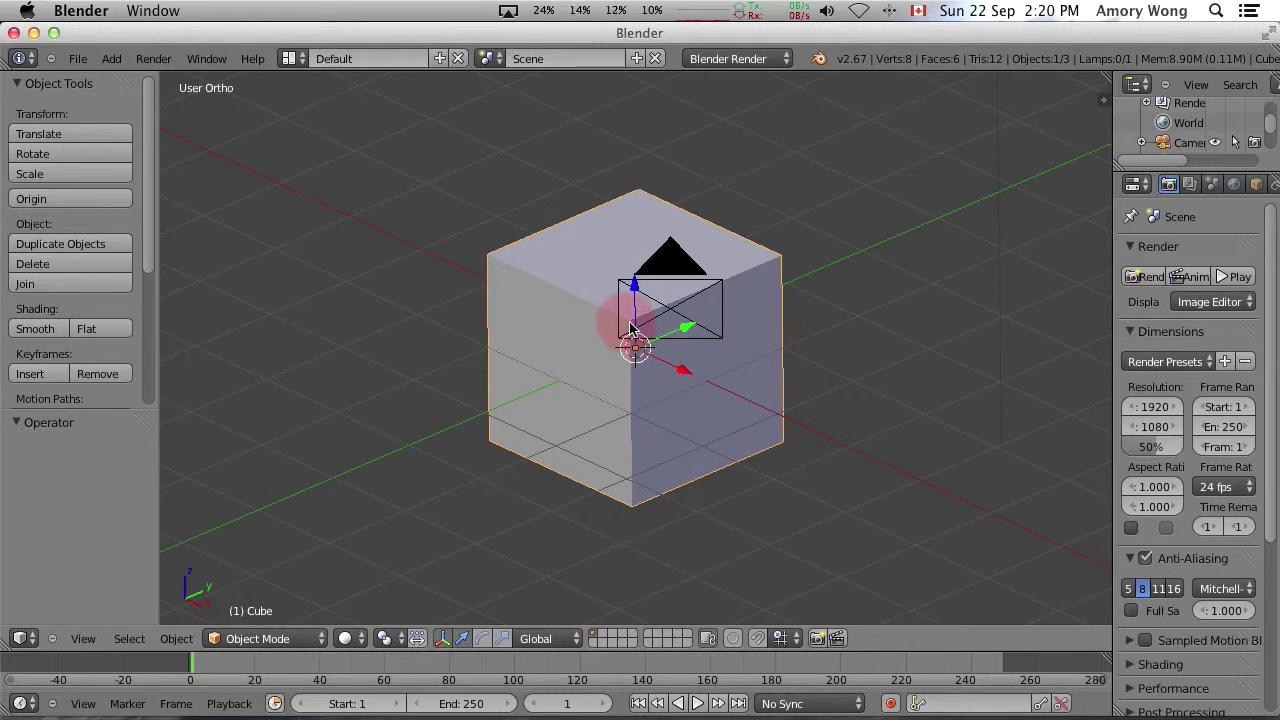
scroll(630, 328, up, 3)
scroll(630, 328, down, 8)
scroll(630, 328, up, 8)
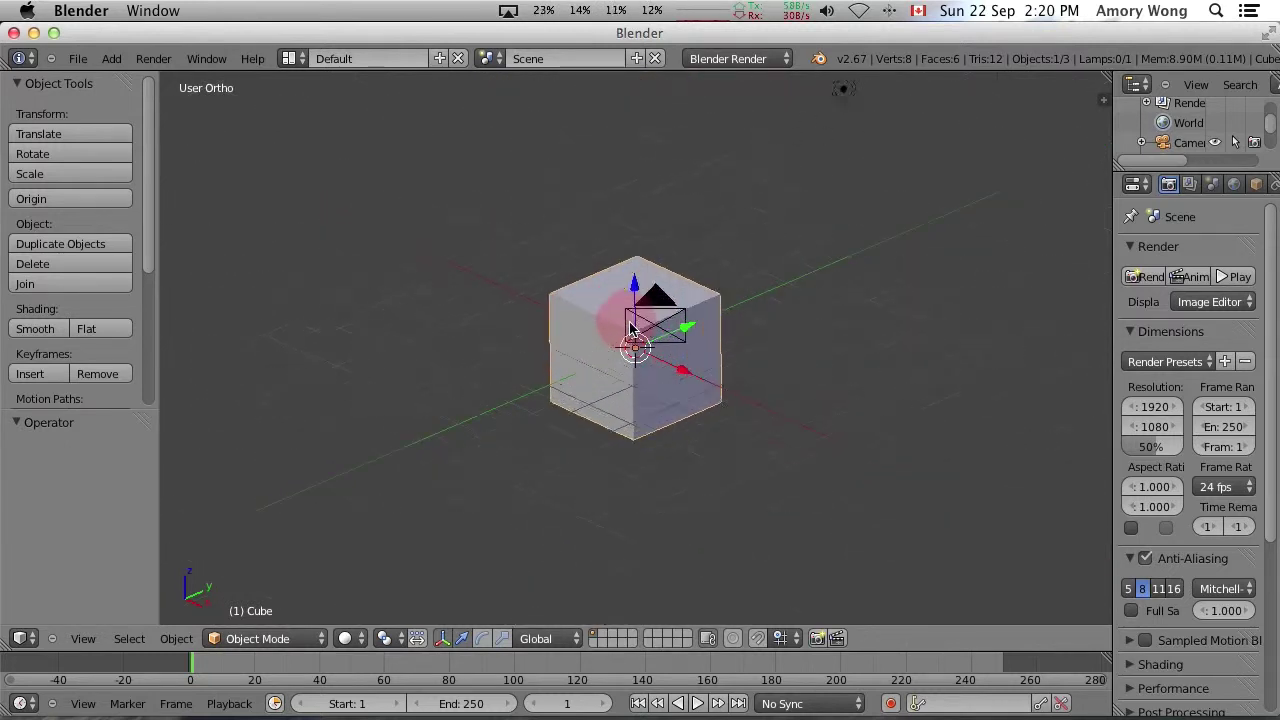
scroll(630, 328, down, 4)
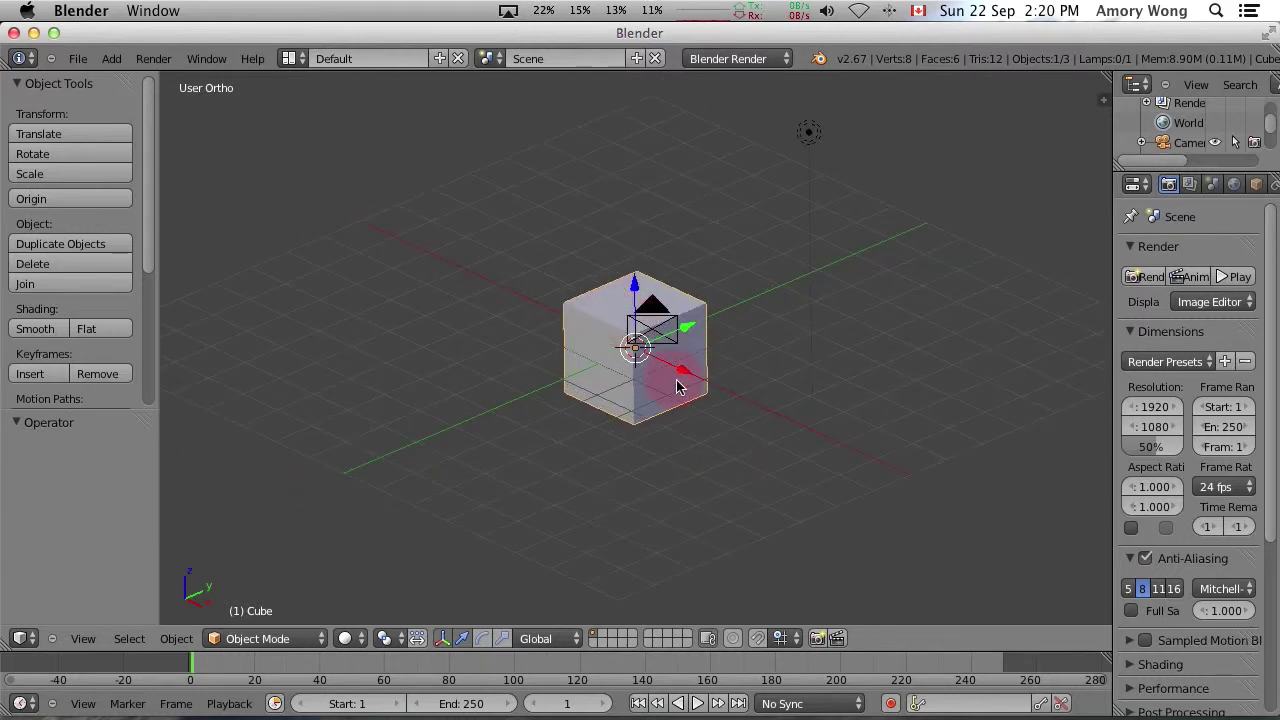
middle_drag(703, 371, 721, 393)
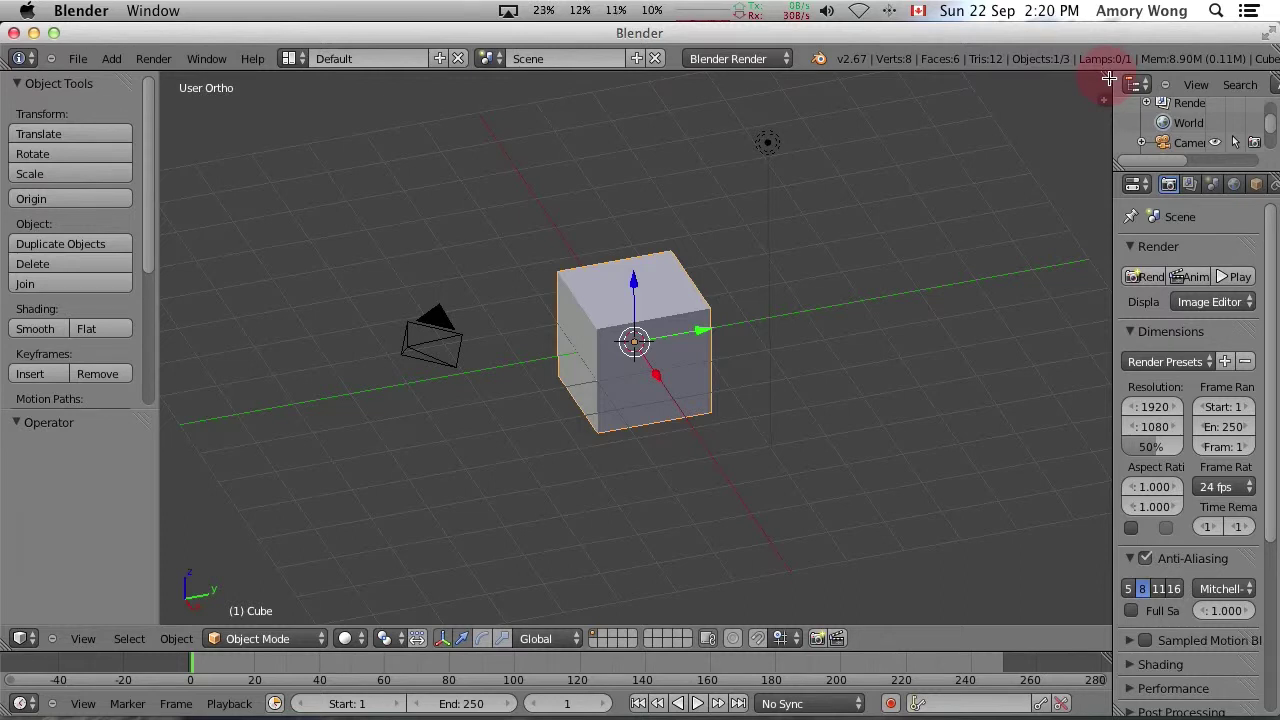
- Split the 3D view side by side, orbit the left view, and split it into stacked views
drag(1109, 79, 563, 86)
middle_drag(459, 417, 556, 432)
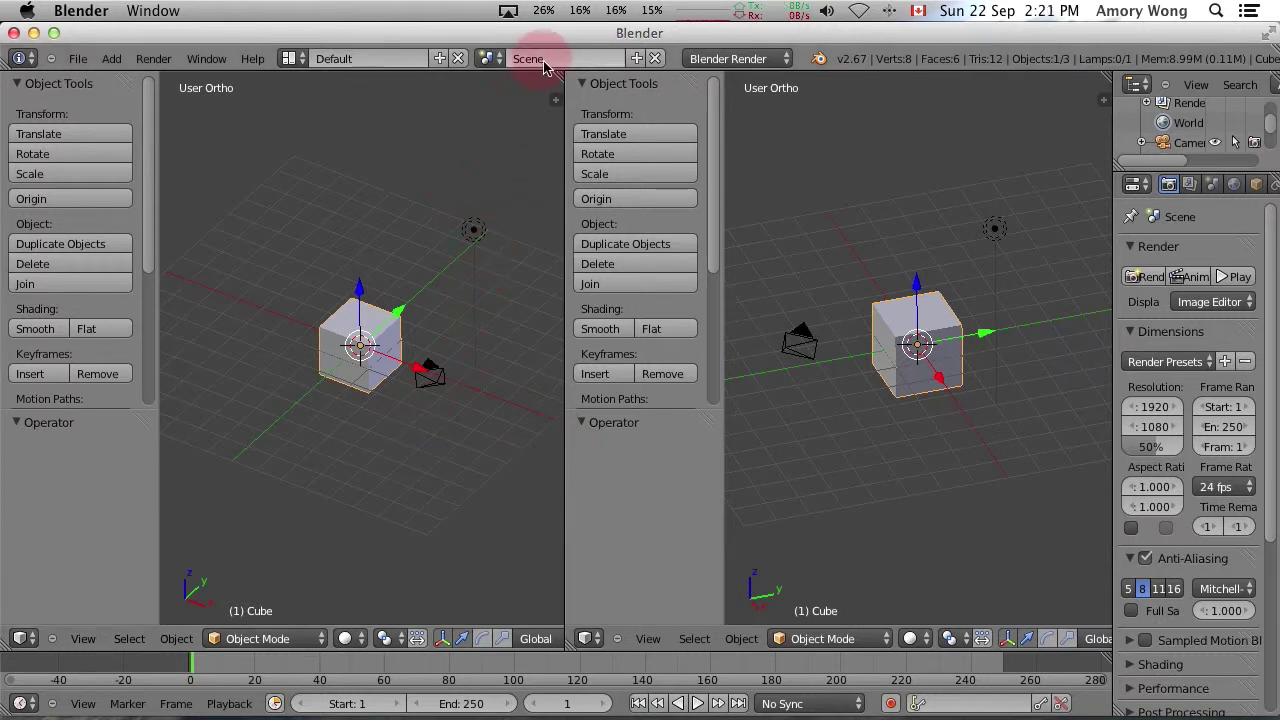
drag(557, 77, 536, 391)
drag(566, 434, 503, 471)
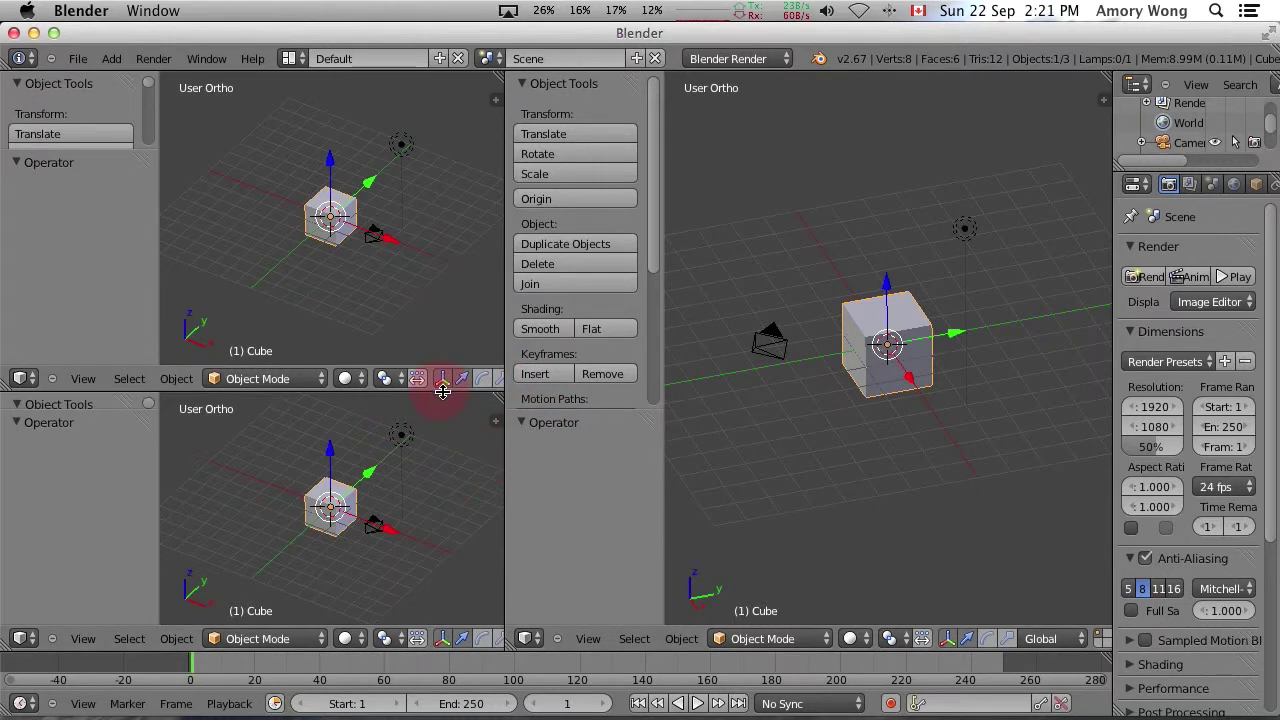
- Resize the stacked left views, then merge all areas back into one 3D viewport
mouse_move(444, 391)
mouse_down()
mouse_move(448, 79)
mouse_move(457, 396)
mouse_up()
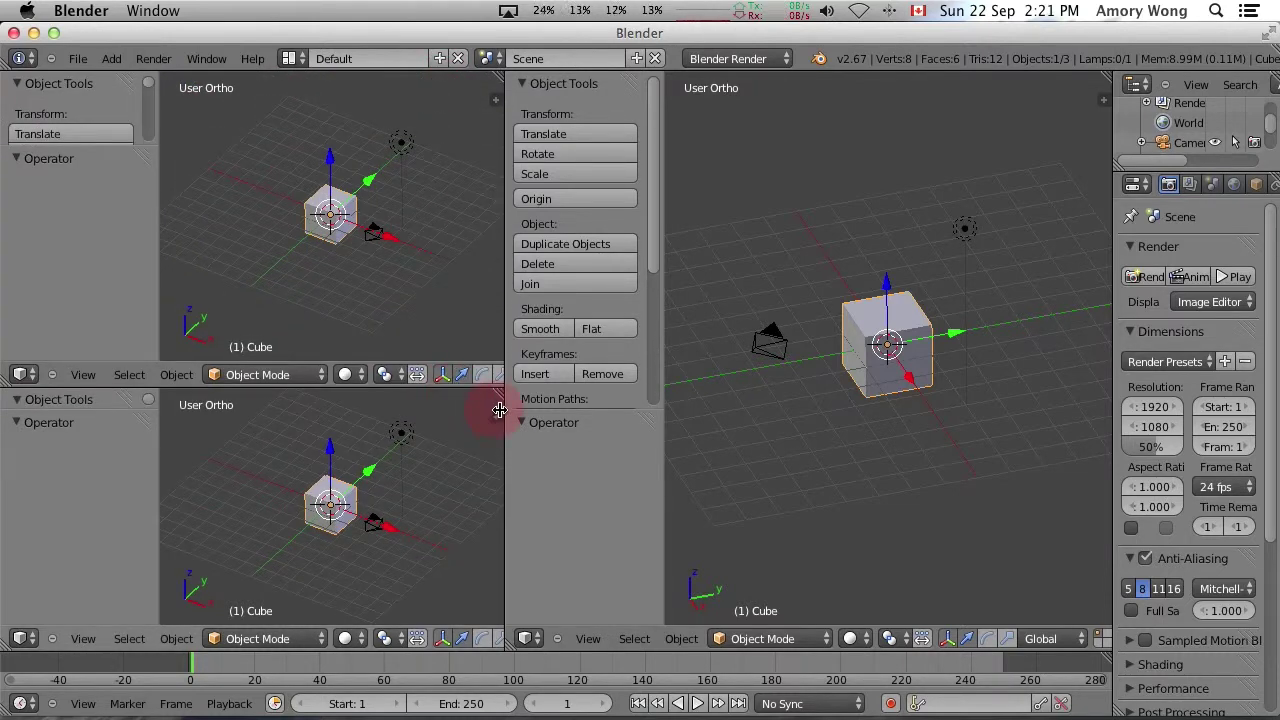
drag(500, 392, 488, 64)
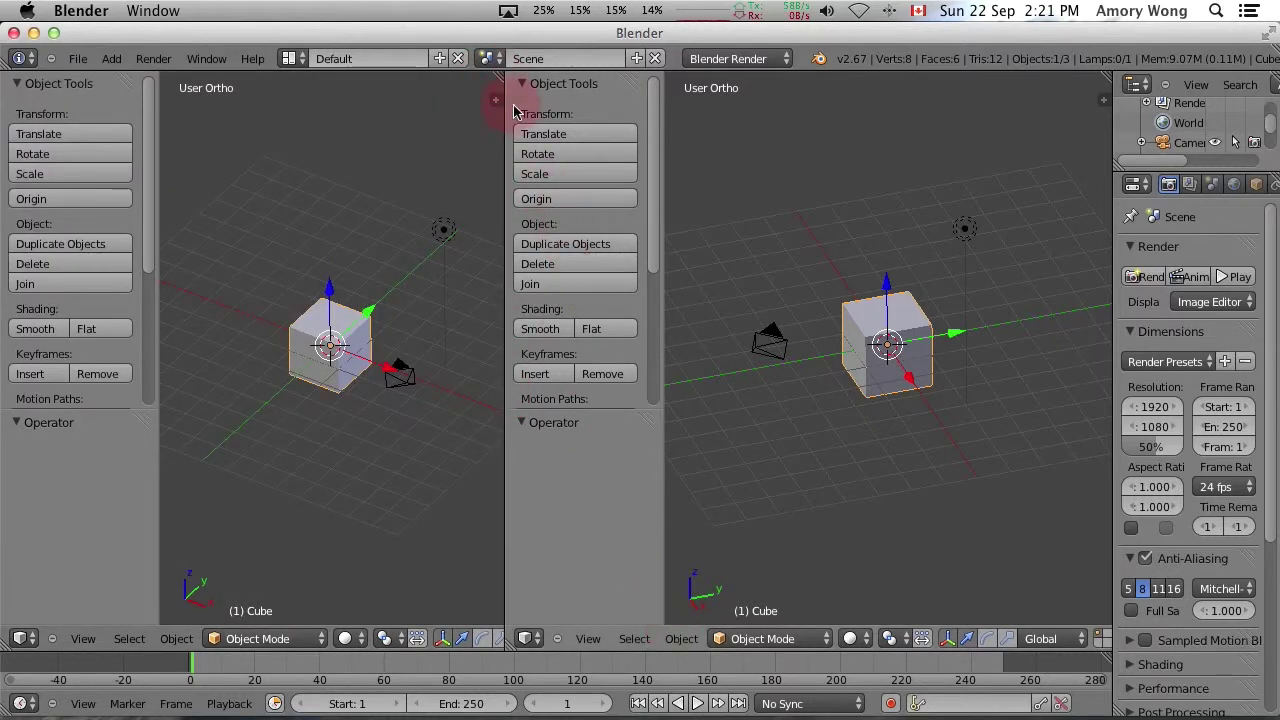
drag(503, 78, 1100, 85)
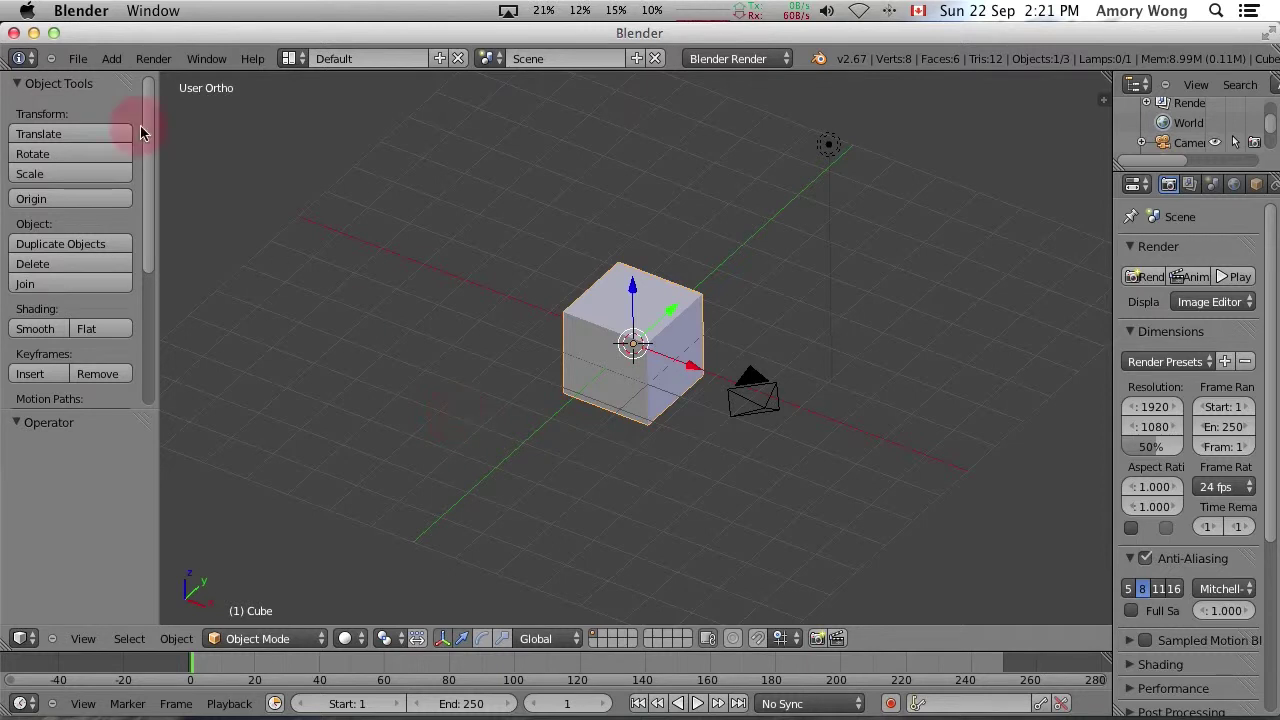
click(79, 60)
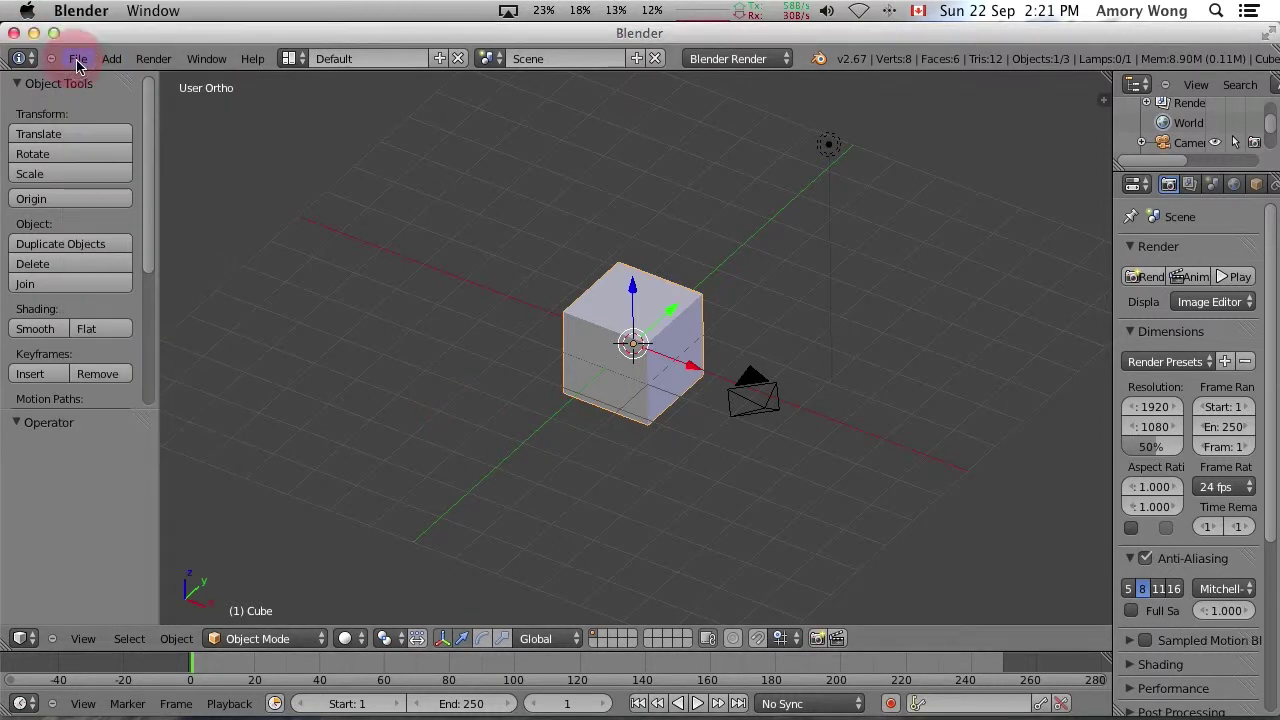
click(79, 60)
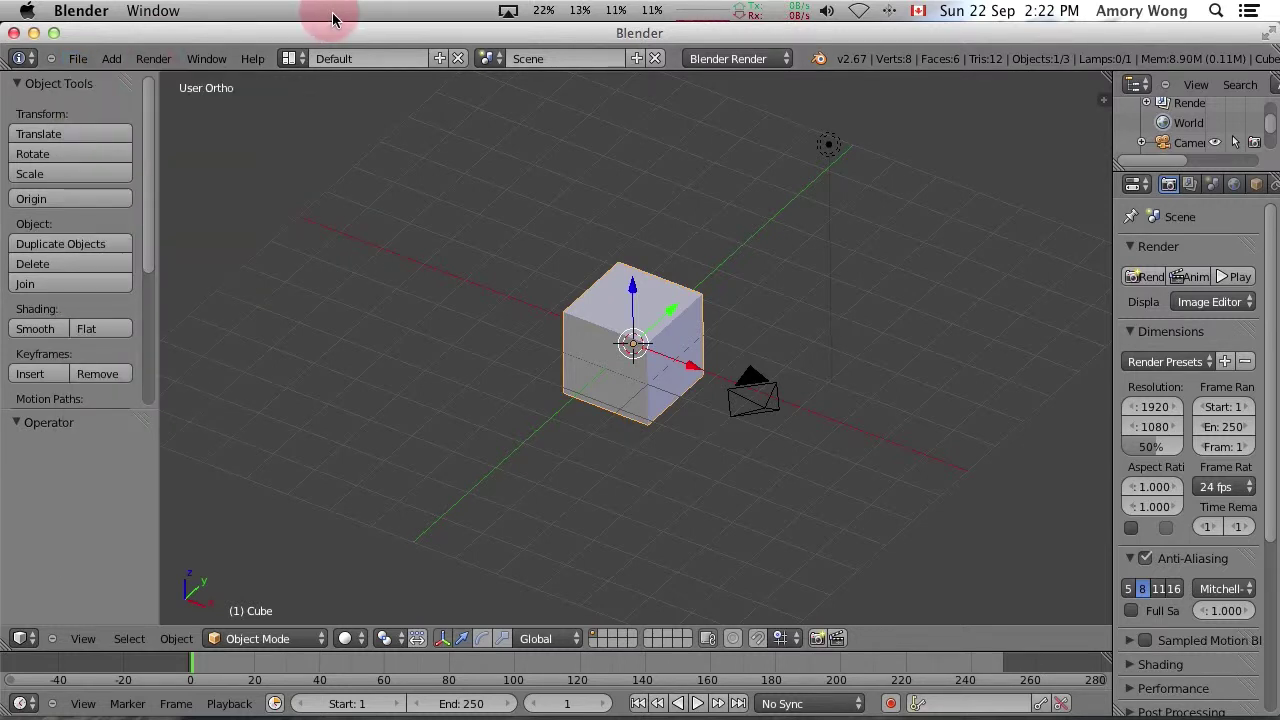
- Pan and orbit the view so the camera appears beside the cube's left face
scroll(745, 440, down, 2)
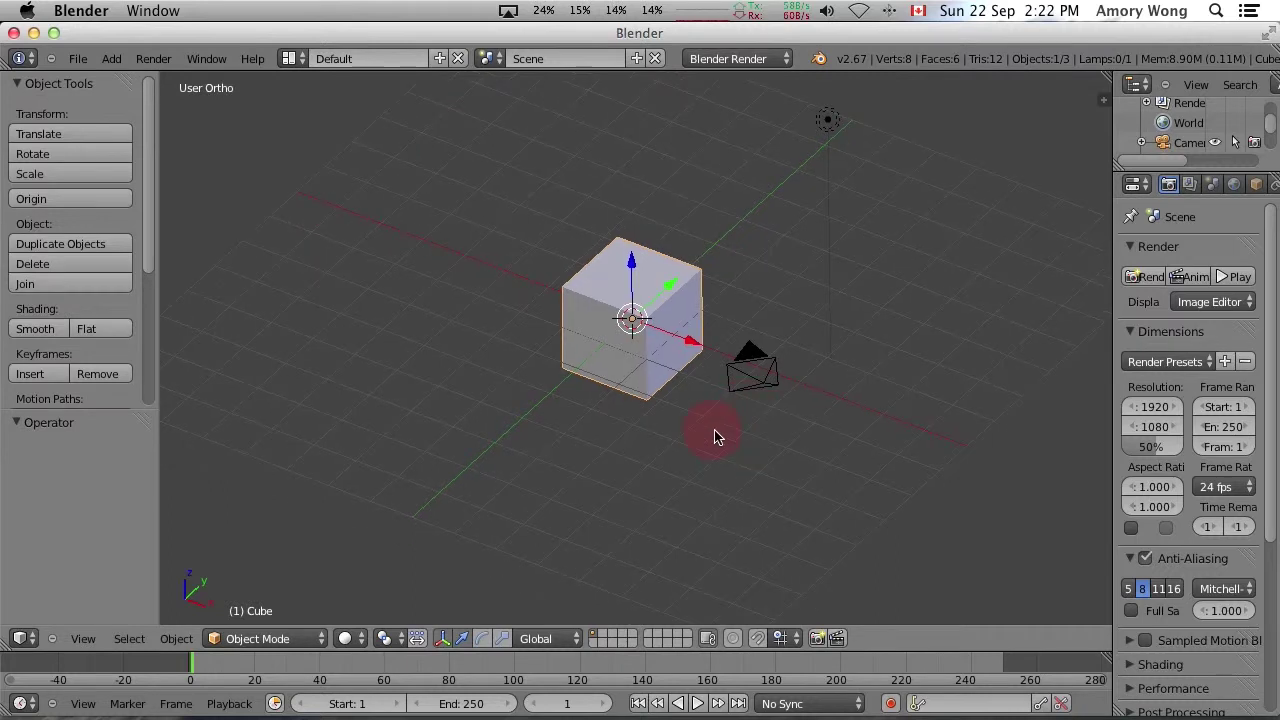
middle_drag(714, 436, 731, 402)
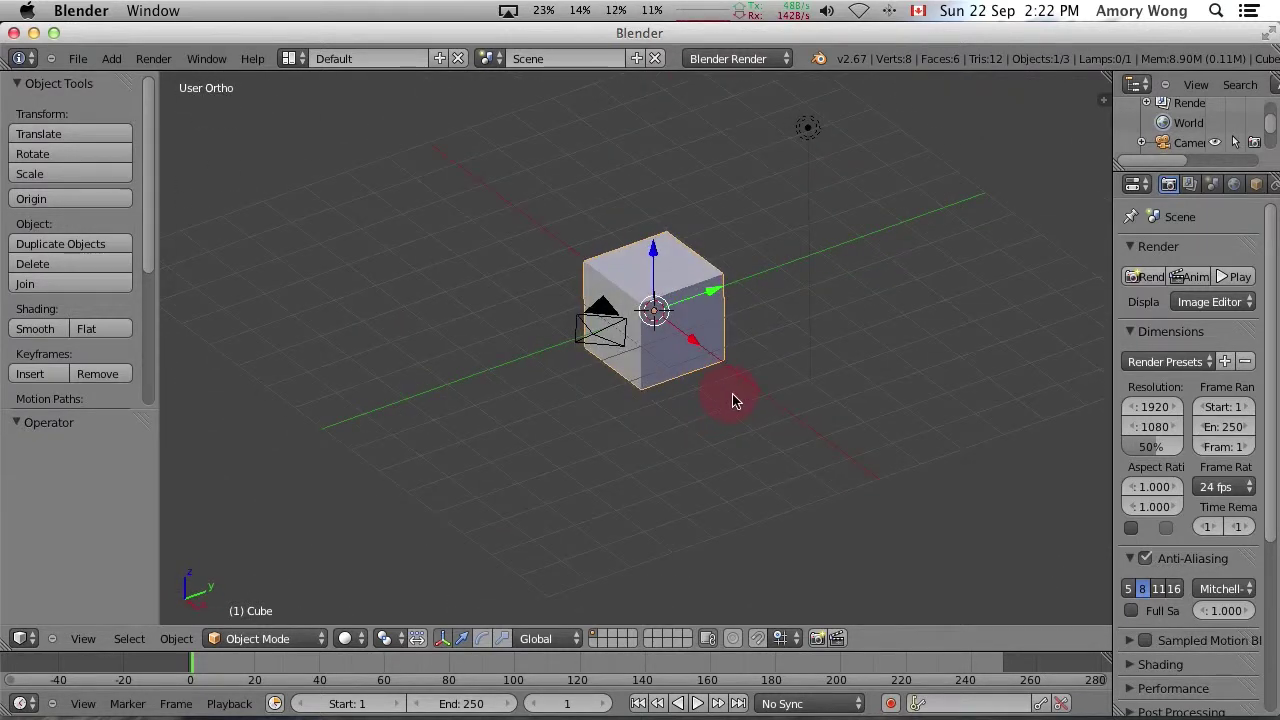